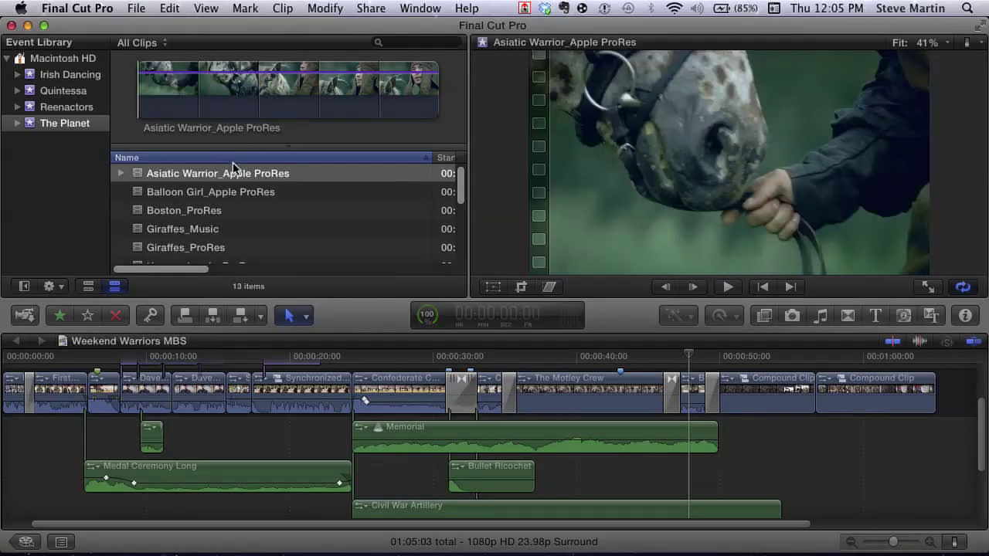
Mark a 3:16 range of Hammerheads_ProRes starting near 4:04 and rate it Favorite
scroll(249, 217, "down", 2)
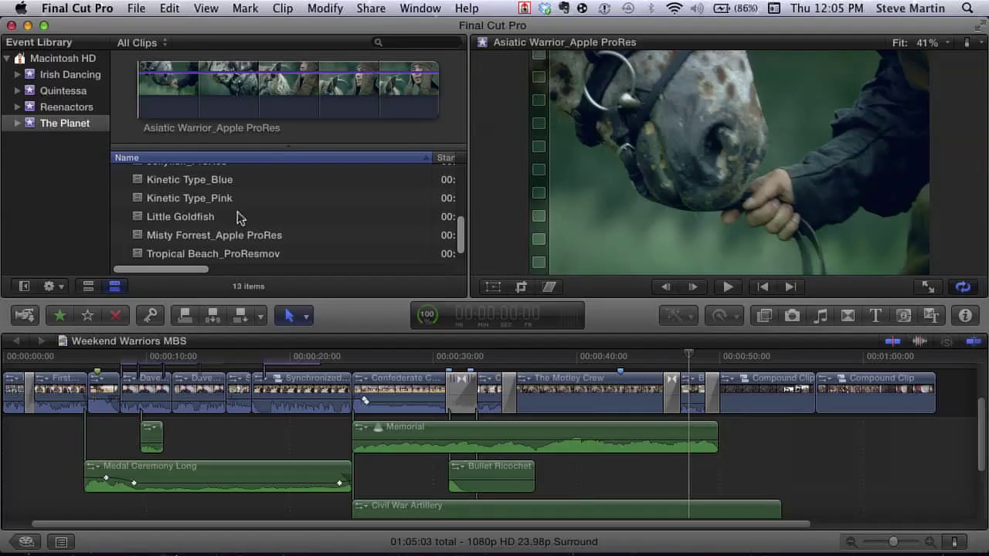
scroll(240, 218, "up", 2)
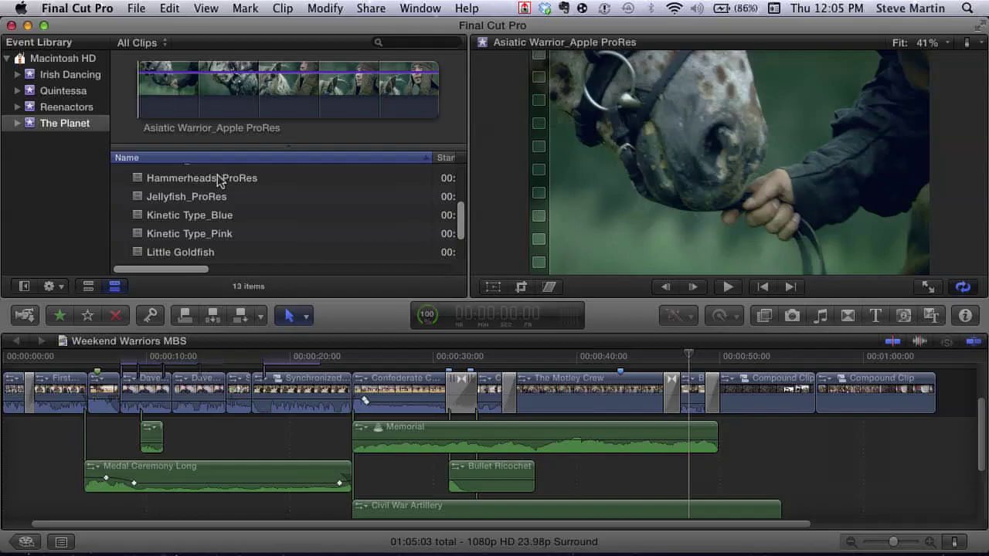
left_click(219, 180)
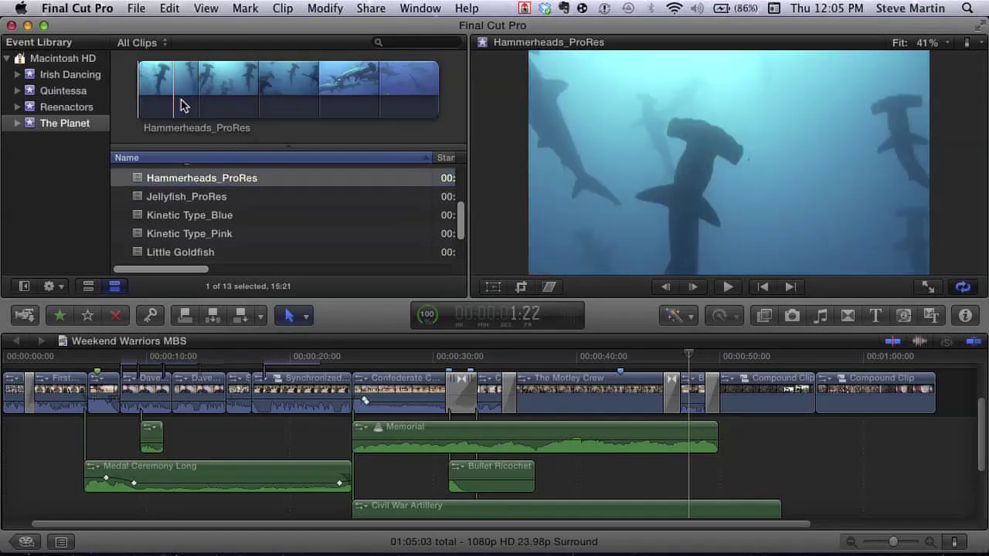
left_click(182, 103)
left_click_drag(136, 95, 216, 94)
left_click_drag(444, 97, 285, 94)
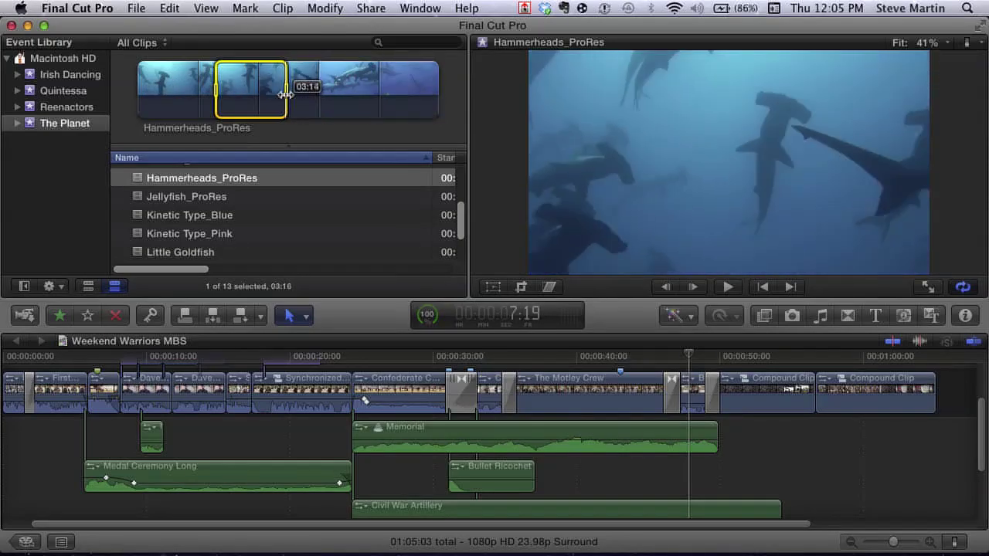
left_click(61, 316)
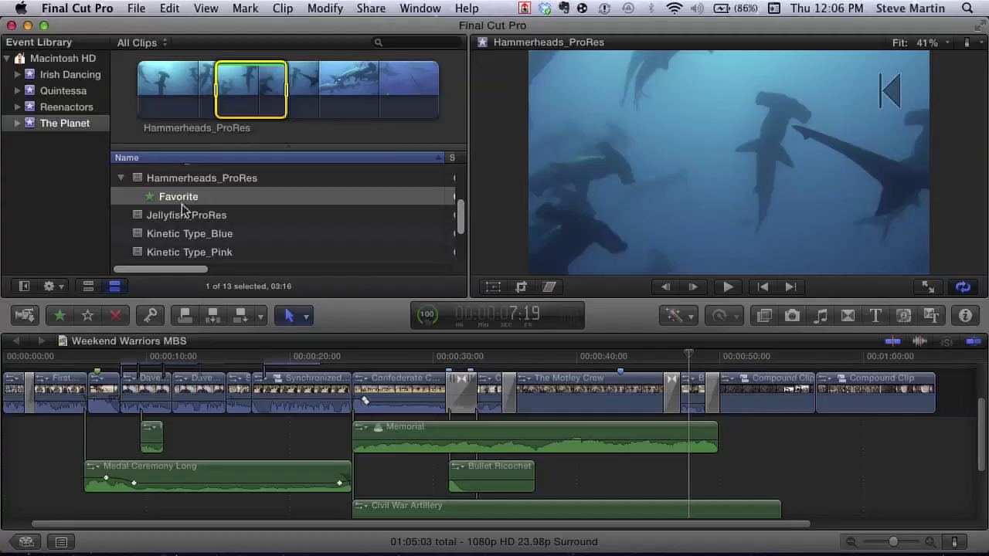
scroll(185, 209, "down", 2)
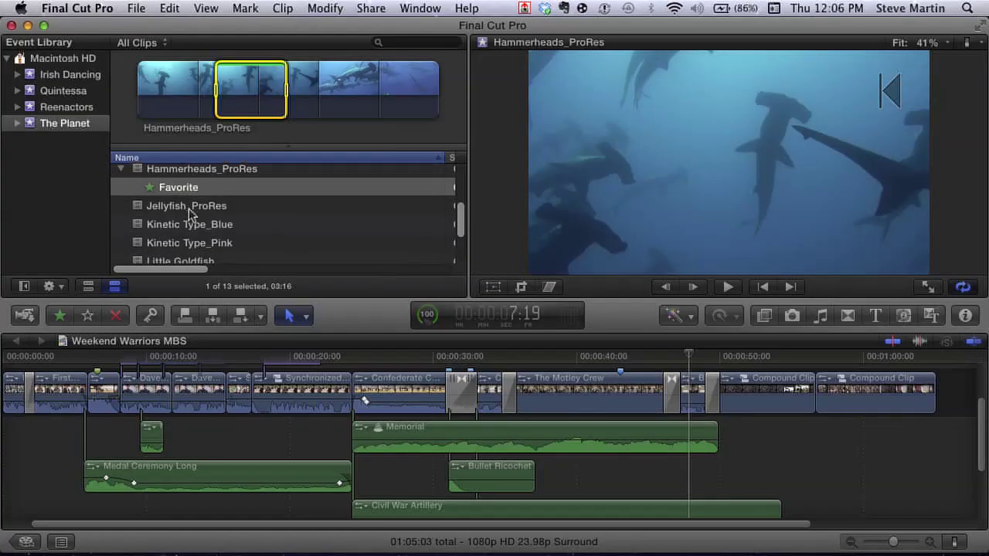
Mark a 6:15 range of Giraffes_Music starting about 3 seconds in and rate it Favorite
scroll(189, 214, "down", 2)
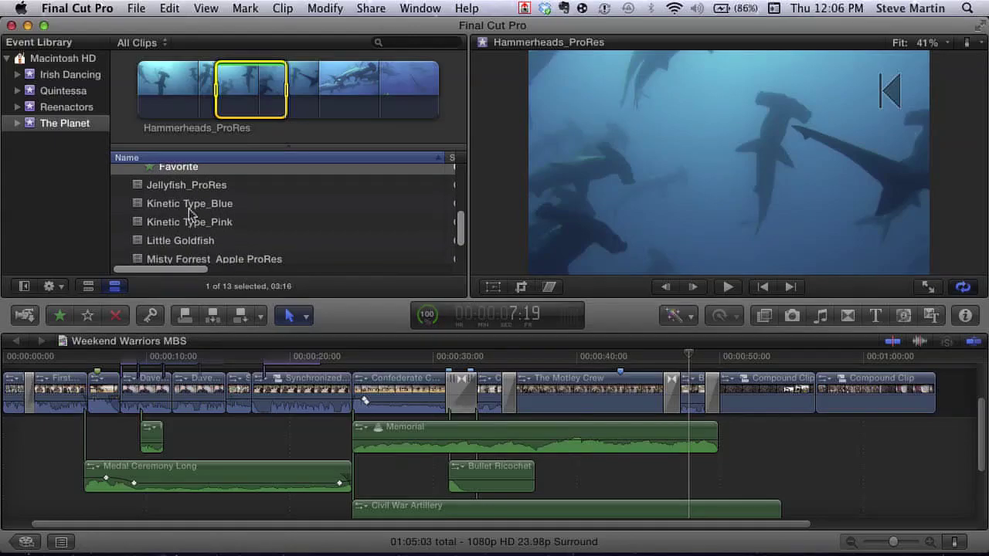
scroll(190, 215, "up", 5)
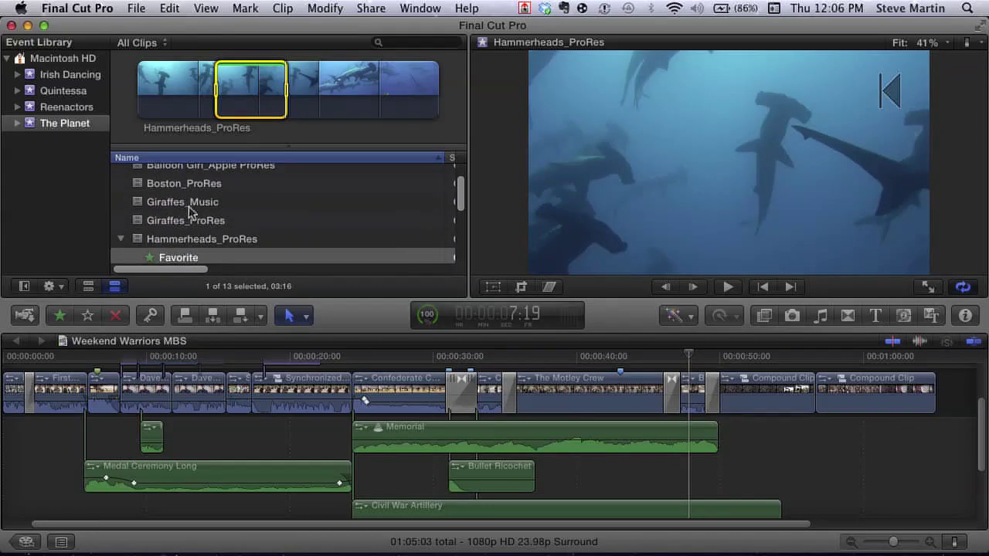
left_click(189, 207)
left_click(176, 93)
key("space")
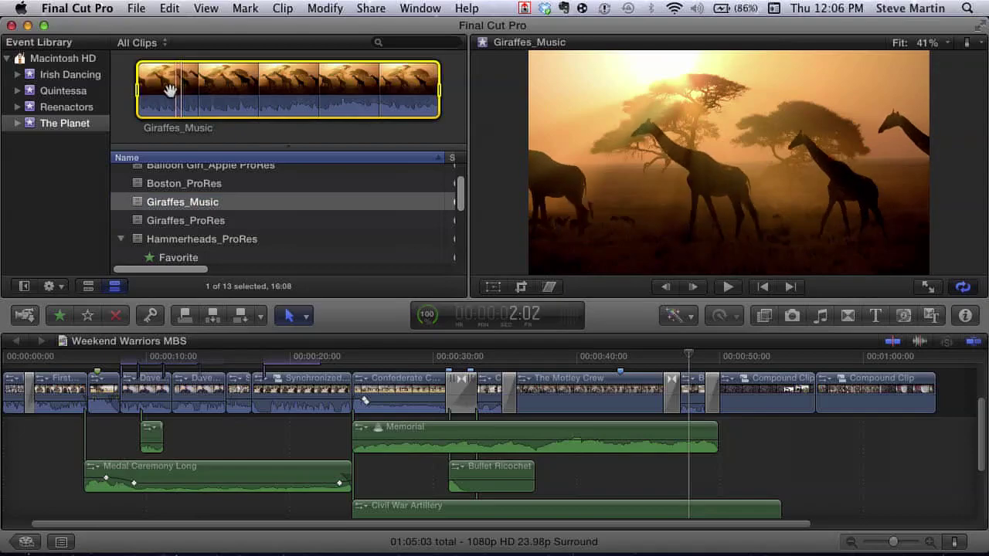
key("i")
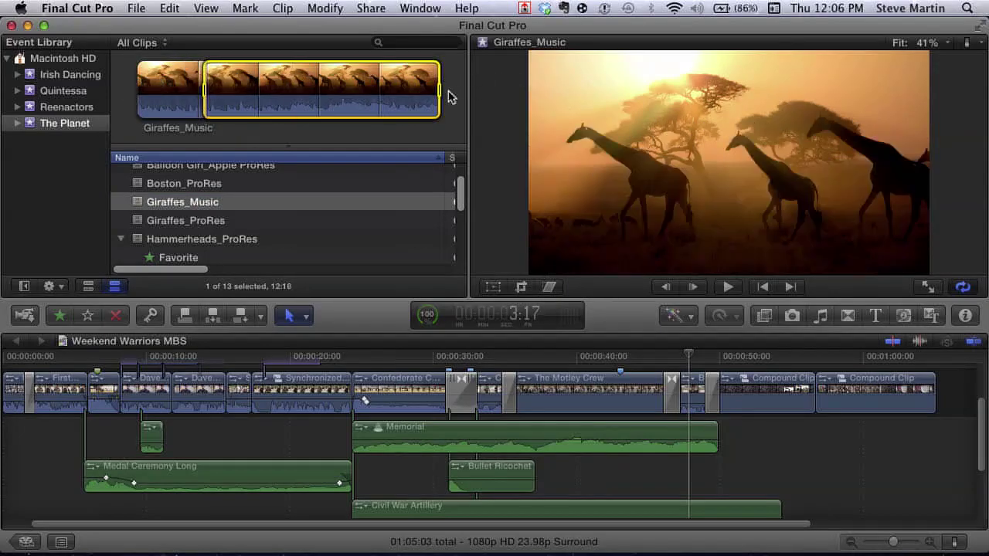
left_click_drag(437, 92, 327, 91)
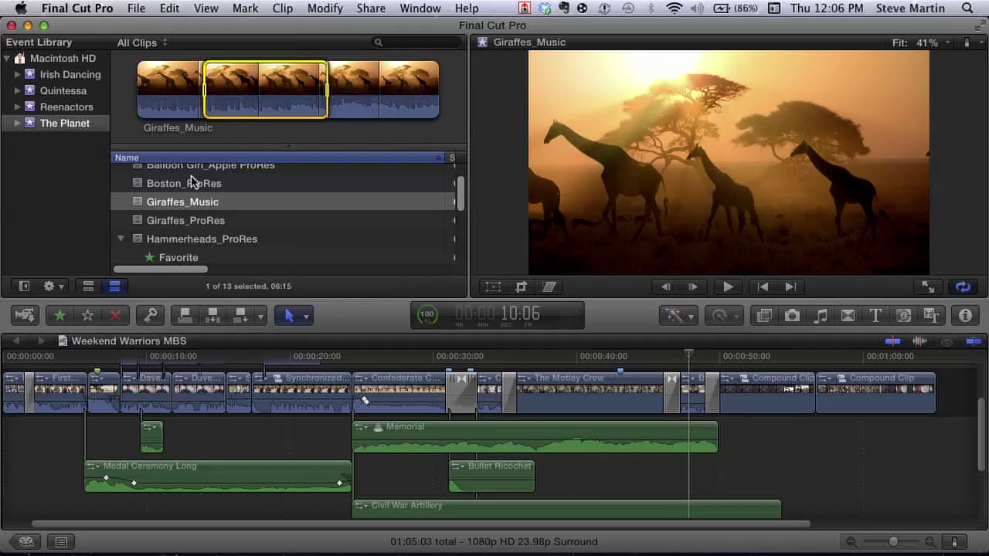
key("f")
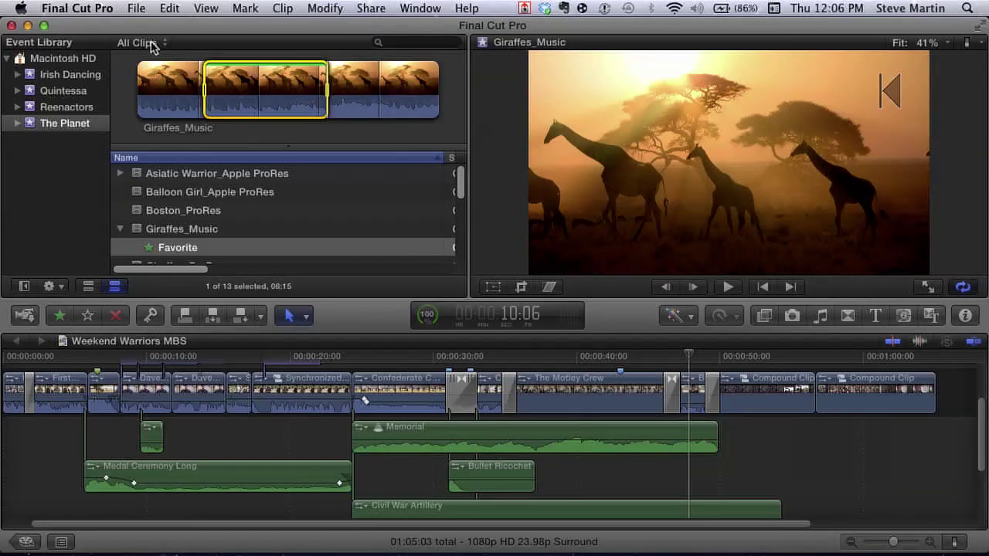
Filter the browser to Favorites and begin renaming the Giraffes_Music Favorite range
left_click(152, 45)
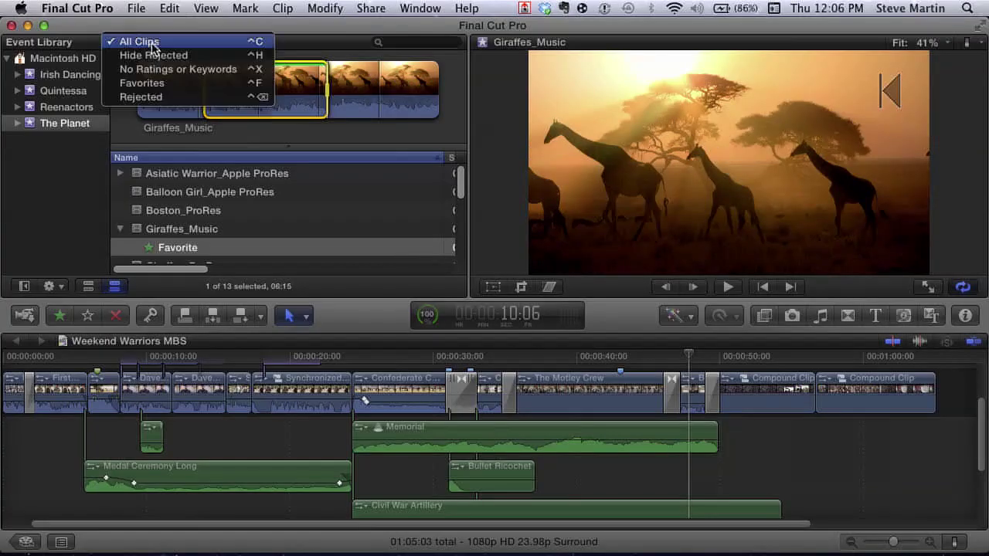
left_click(157, 83)
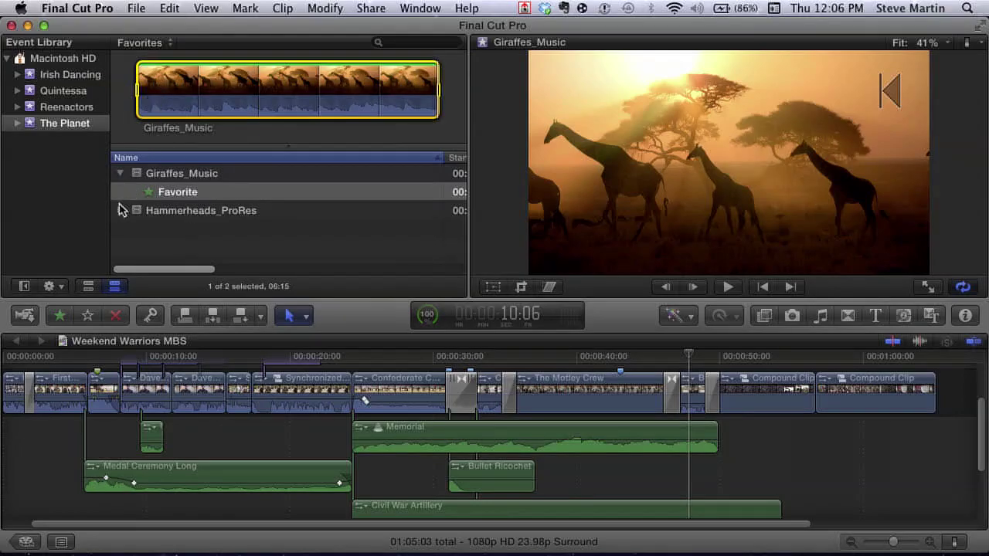
left_click(177, 199)
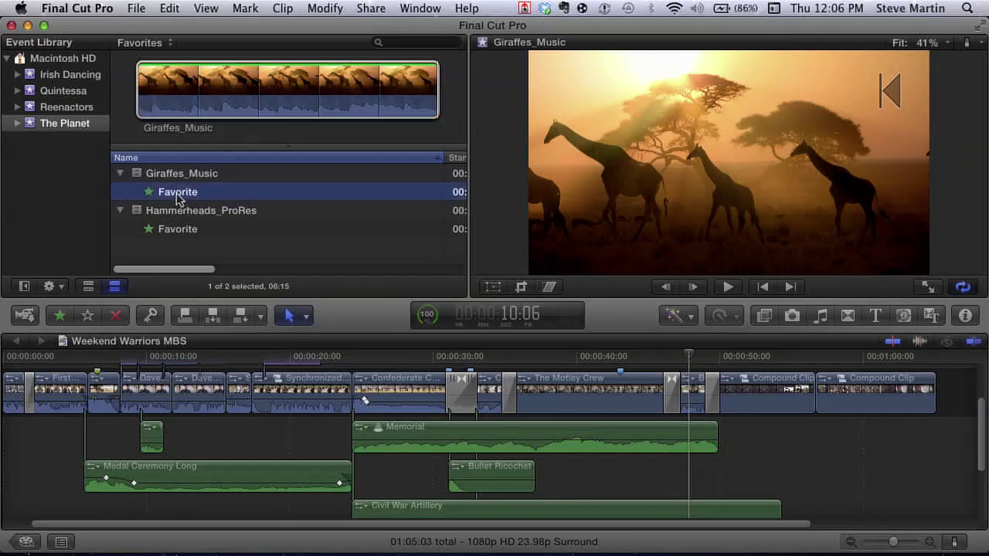
left_click(183, 193)
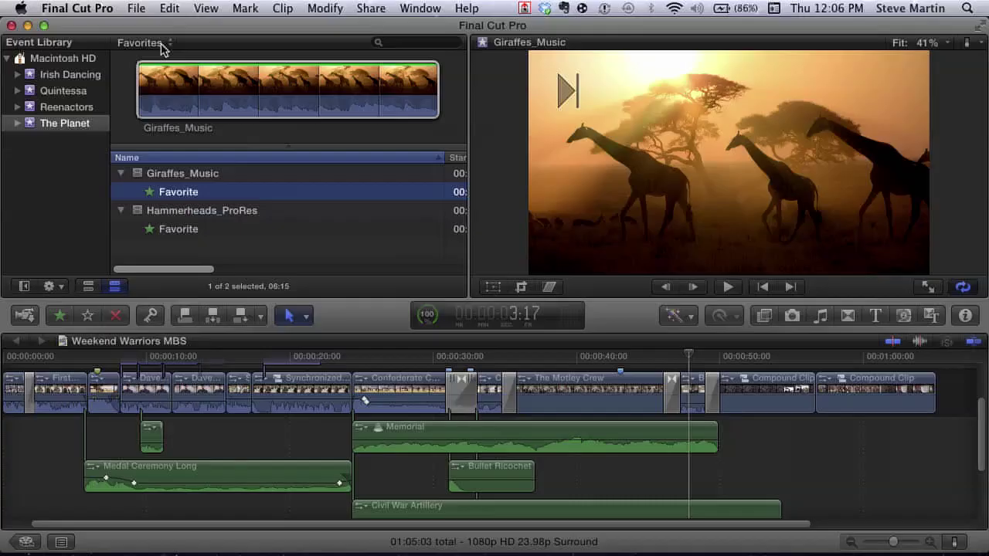
Return the browser to All Clips and name the Giraffes_Music favorite 'Long Neck Giraffes'
left_click(160, 42)
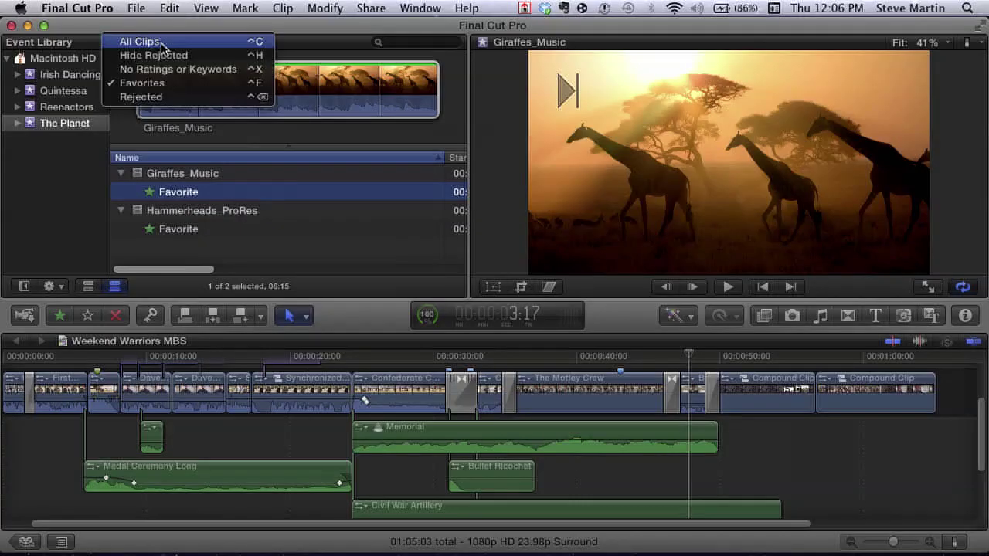
left_click(160, 42)
scroll(197, 193, "down", 3)
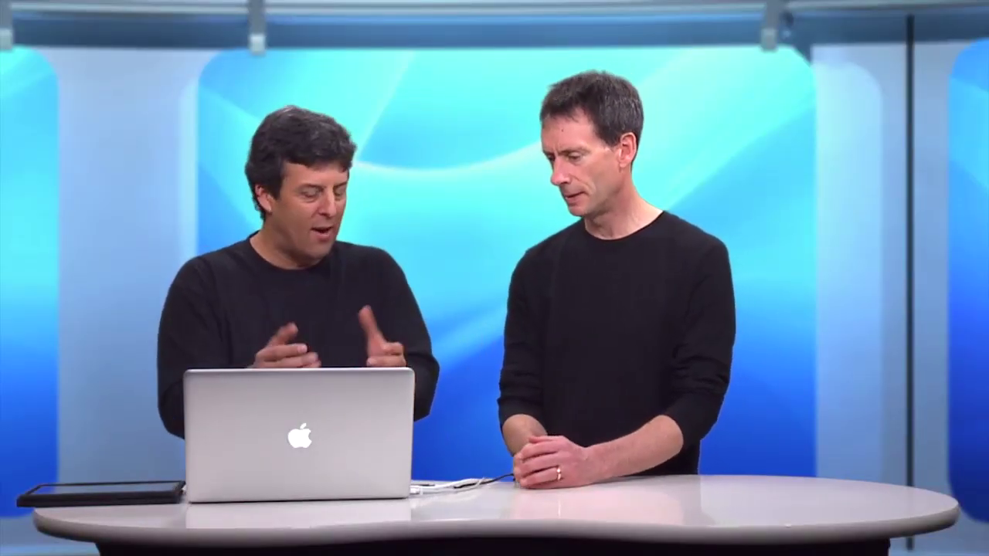
type("ong Neck Giraffes")
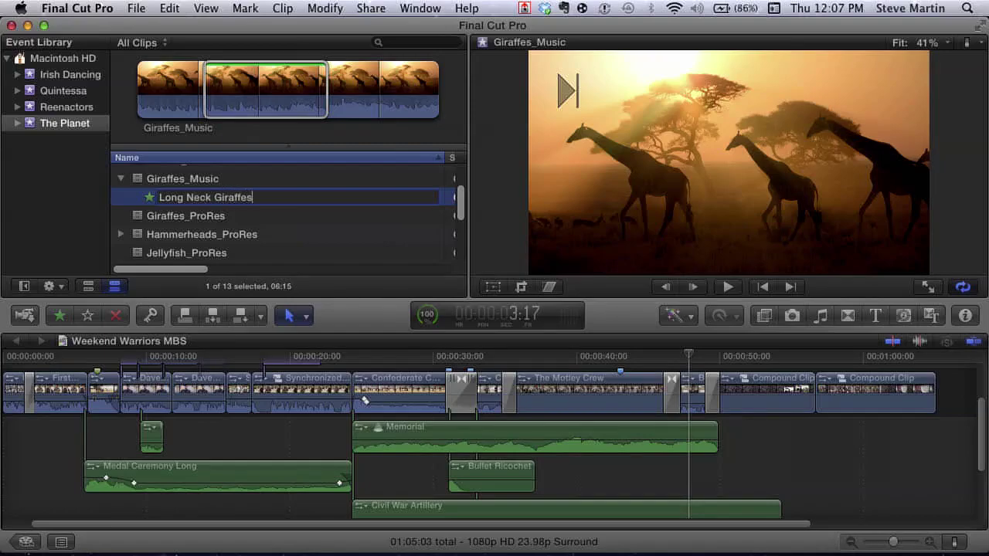
key("Return")
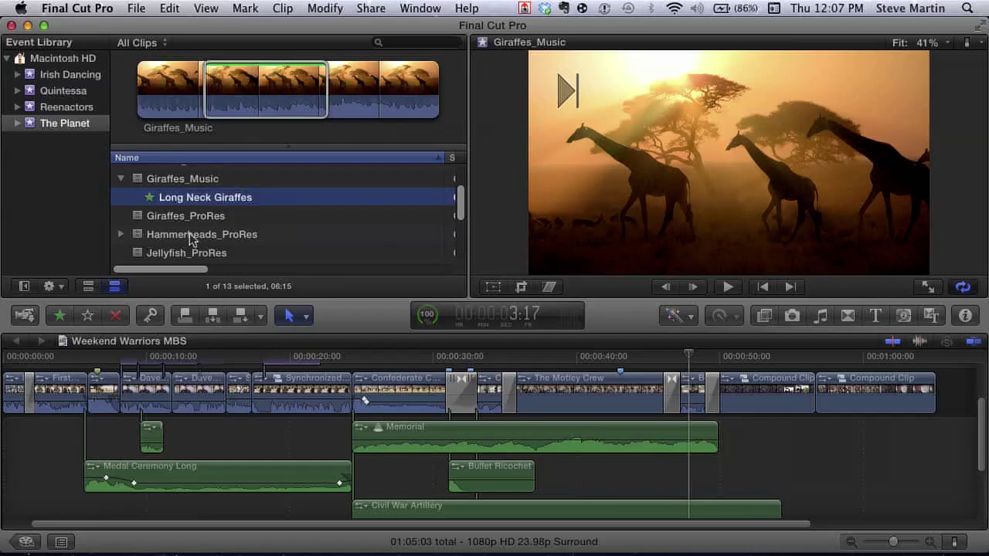
Rename the Hammerheads_ProRes Favorite range 'Sea of Cortez' and load it in the viewer
scroll(189, 238, "down", 3)
scroll(190, 238, "up", 3)
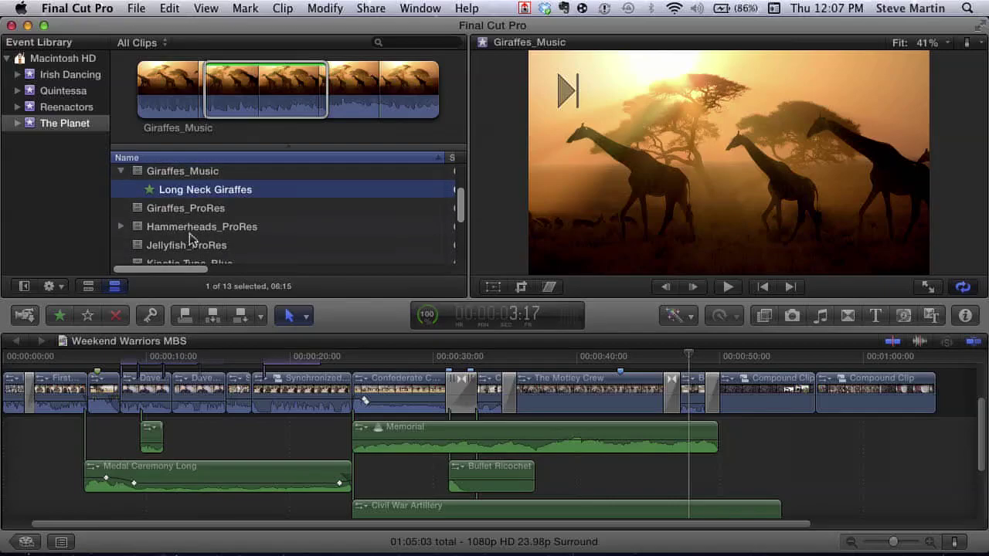
left_click(120, 227)
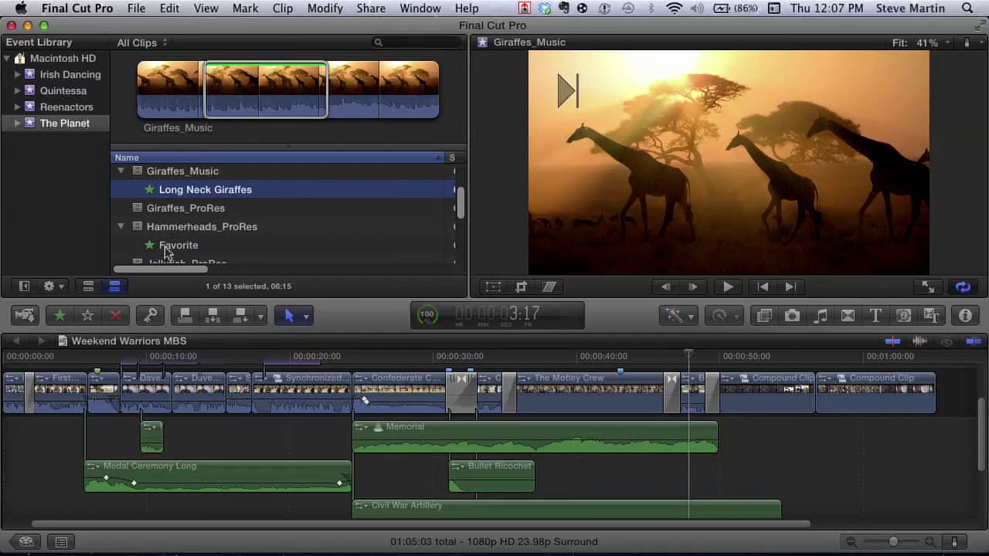
left_click(171, 253)
left_click(171, 249)
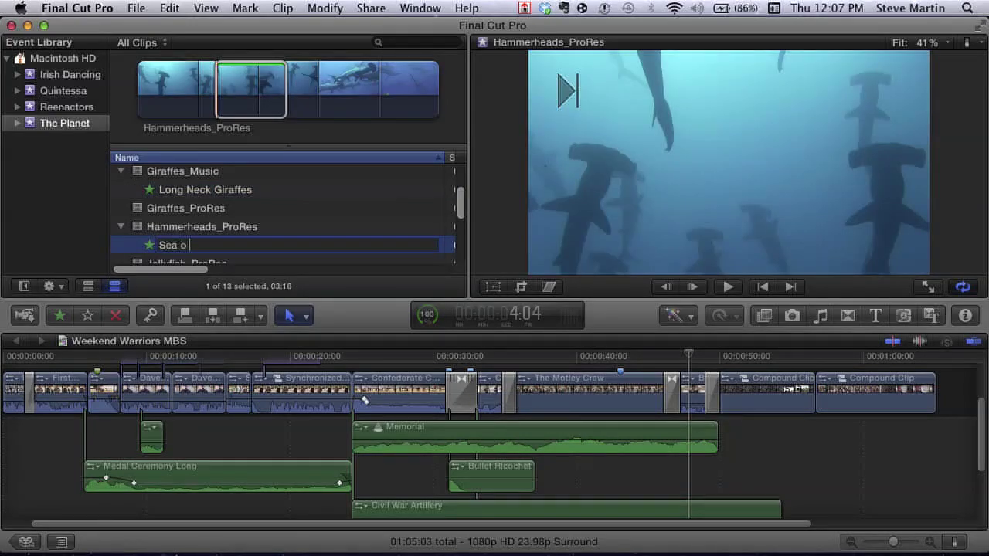
type("Sea of Cor")
type("t")
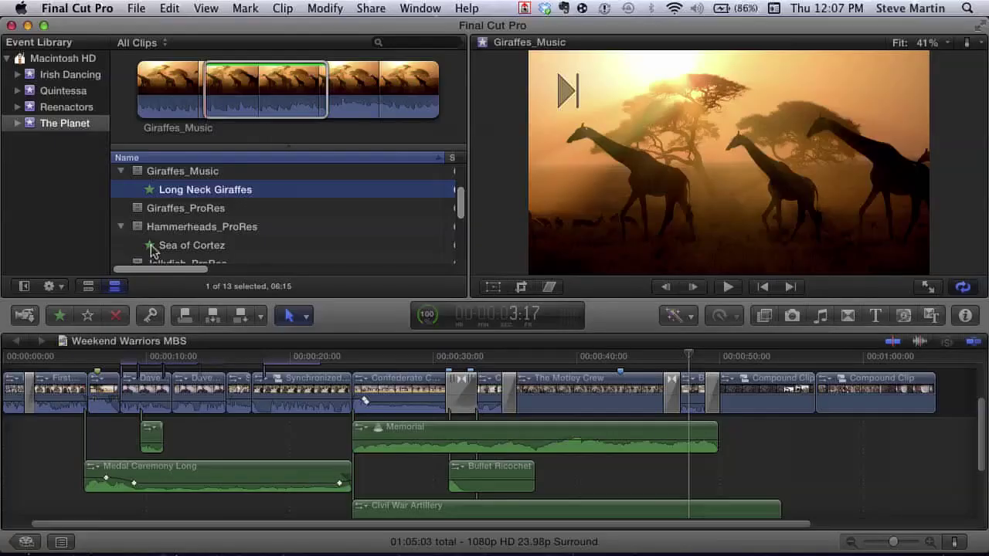
left_click(152, 247)
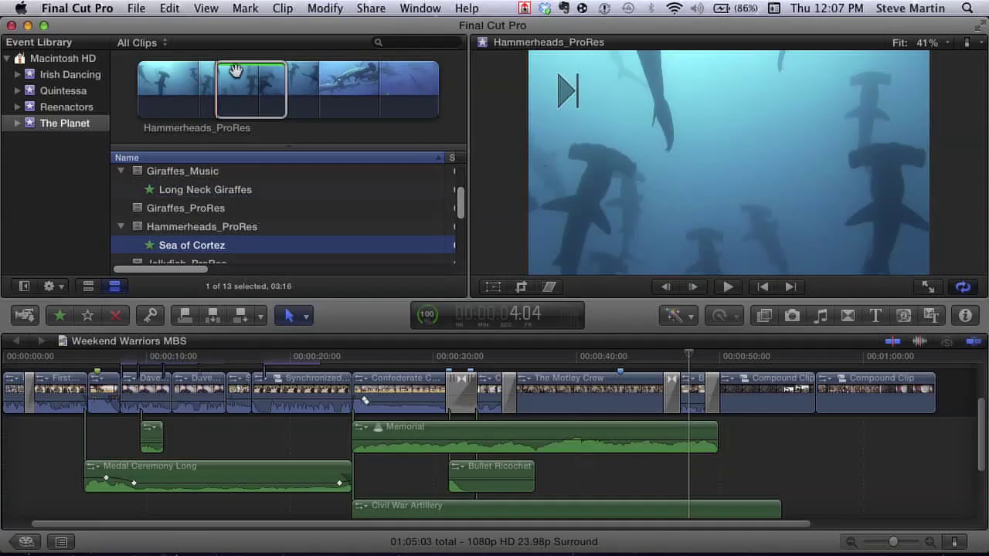
left_click(246, 61)
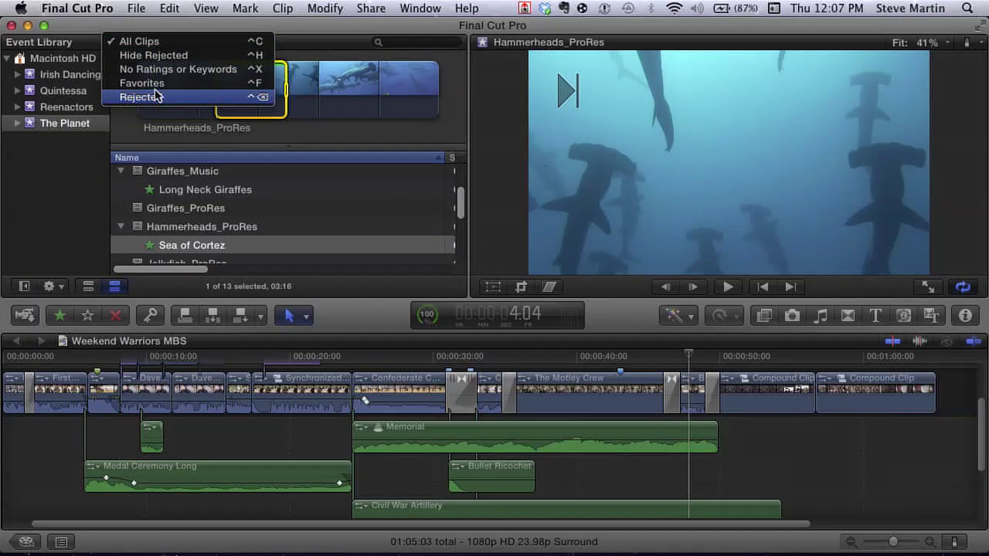
Collapse Giraffes_Music and Hammerheads_ProRes, keep All Clips, and run the 'long' search
left_click(215, 44)
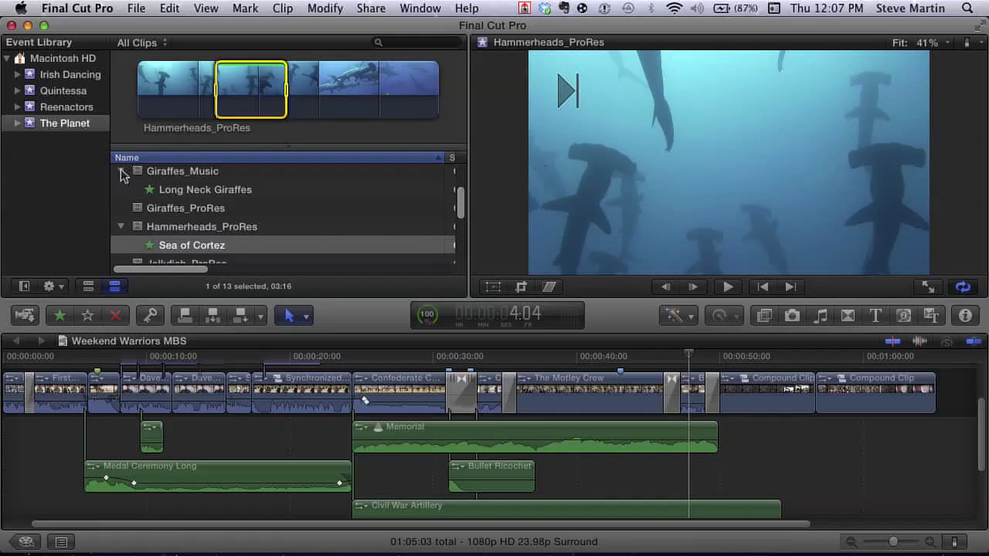
left_click(122, 172)
left_click(120, 209)
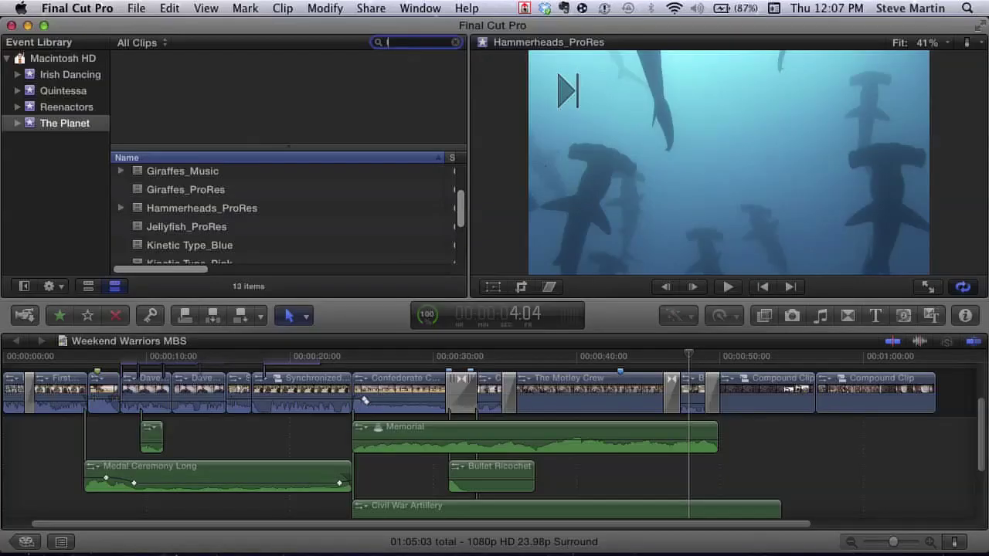
key("Return")
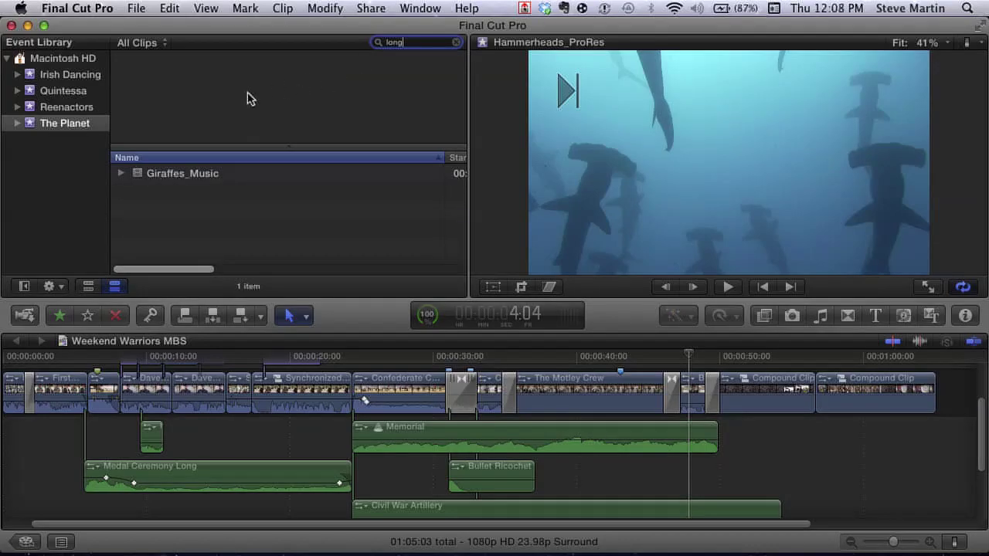
Collapse Giraffes_Music's matching range in the 'long' search results
left_click(121, 176)
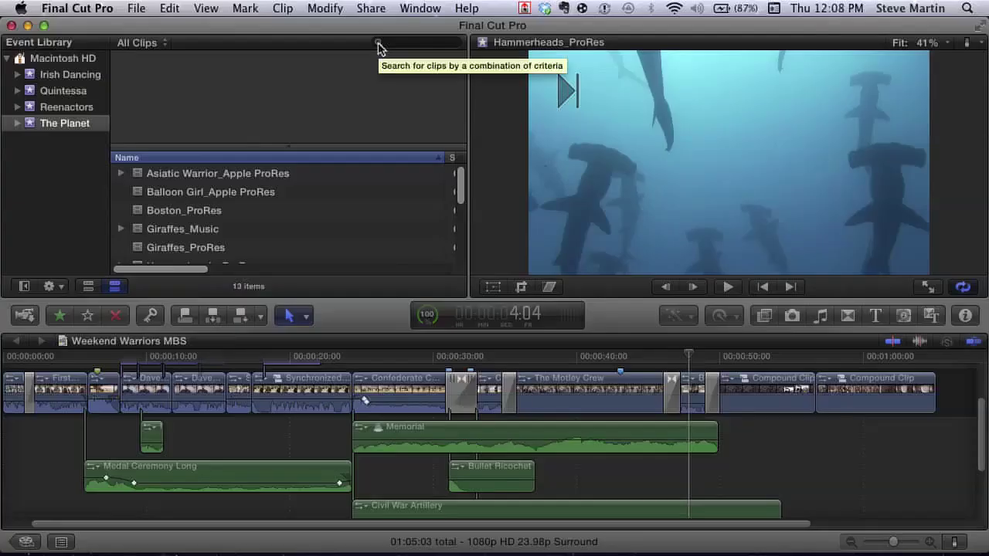
Open the Filter window and move it up and to the left
left_click(377, 44)
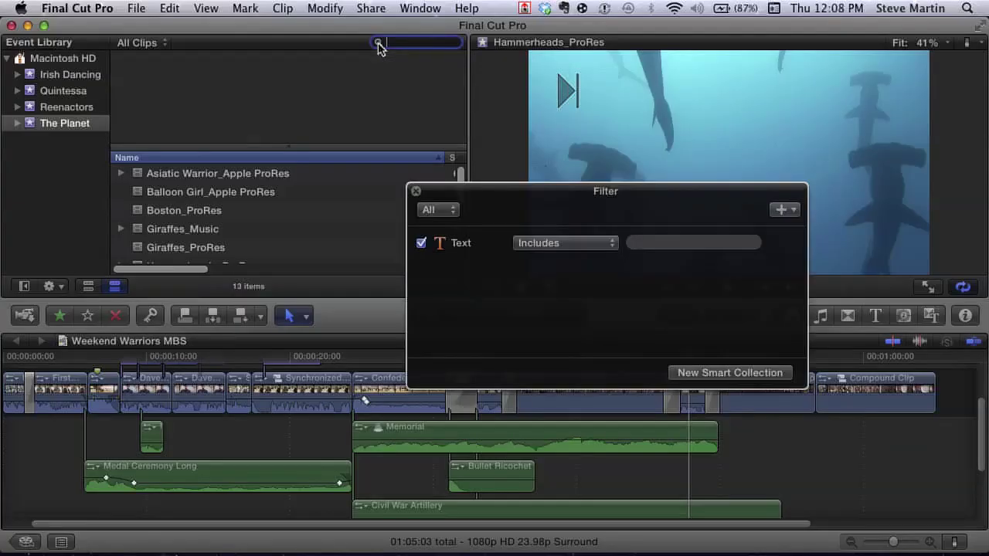
left_click_drag(542, 194, 424, 158)
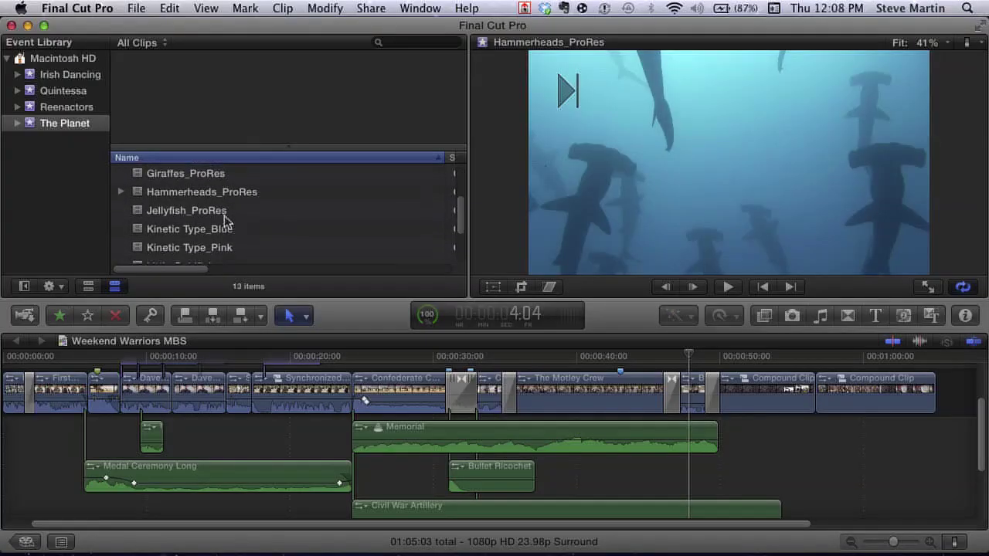
Mark a 02:24 horse close-up range in Asiatic Warrior_Apple ProRes and reject it
scroll(224, 222, "down", 3)
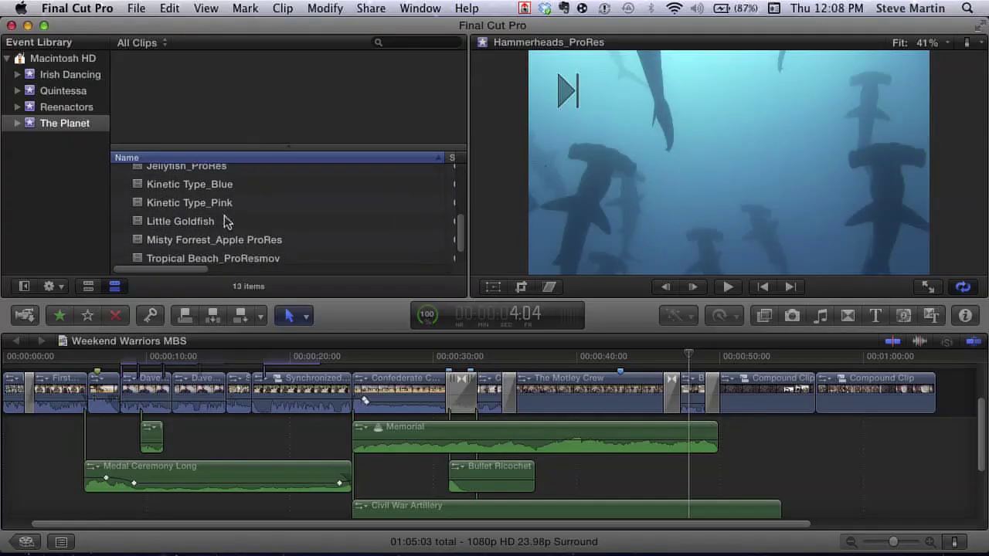
scroll(224, 222, "up", 8)
left_click(210, 174)
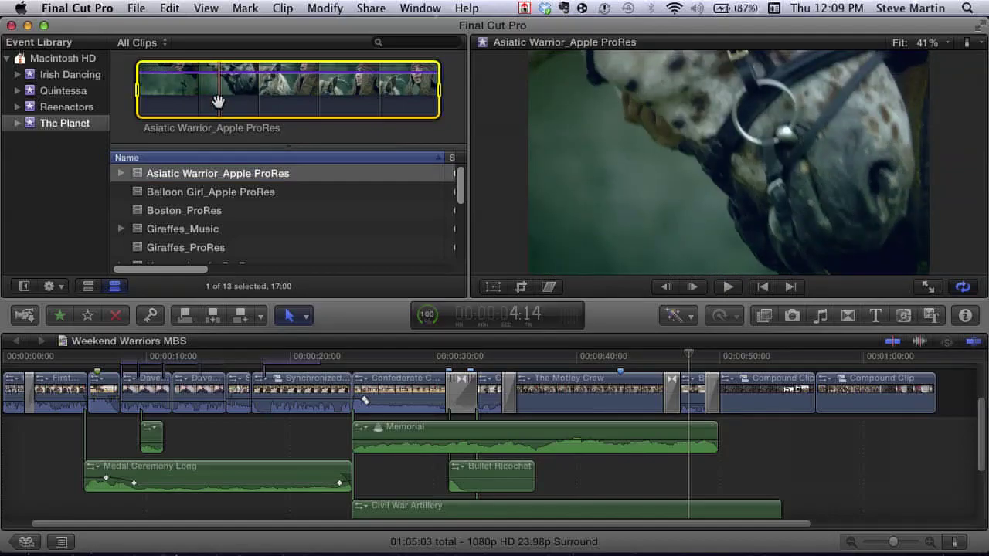
key("i")
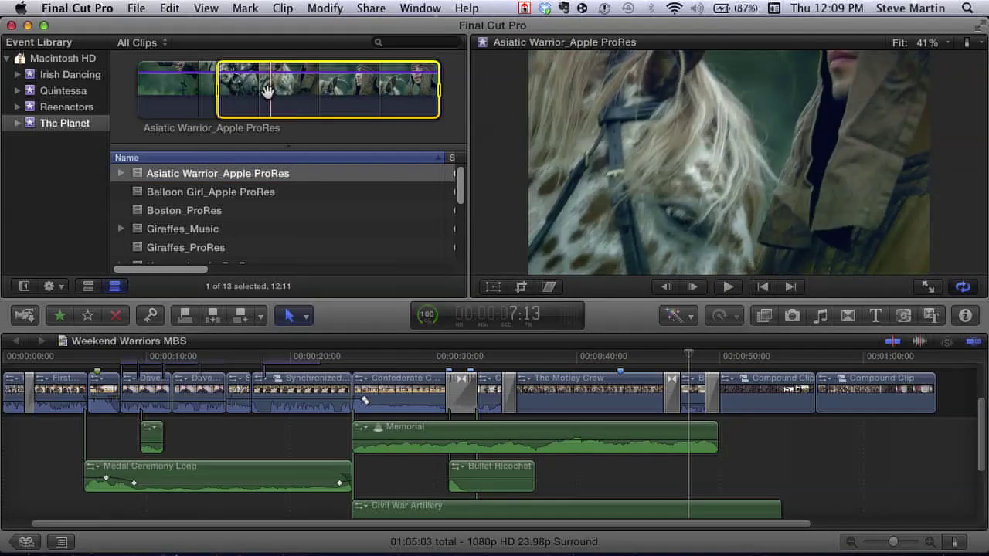
left_click_drag(266, 91, 217, 92)
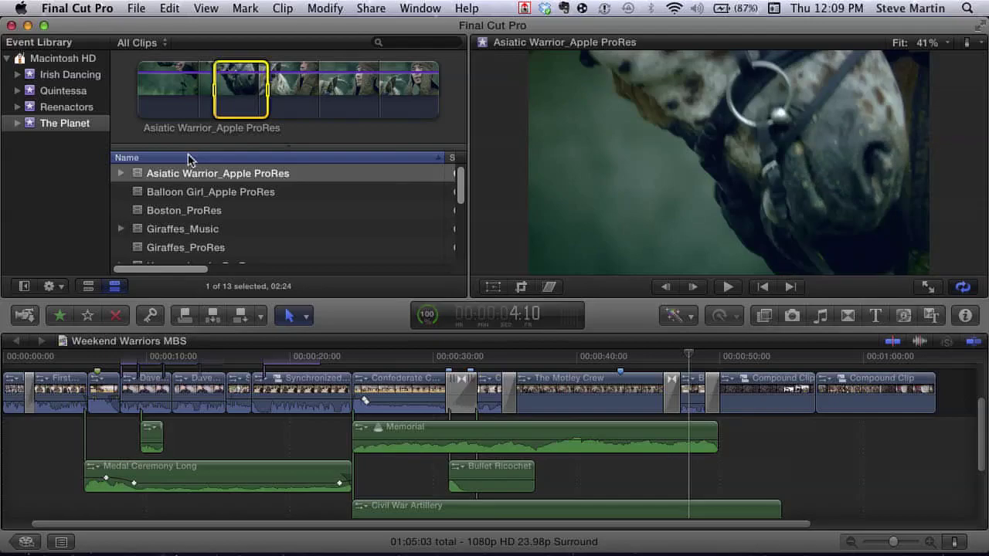
left_click(116, 316)
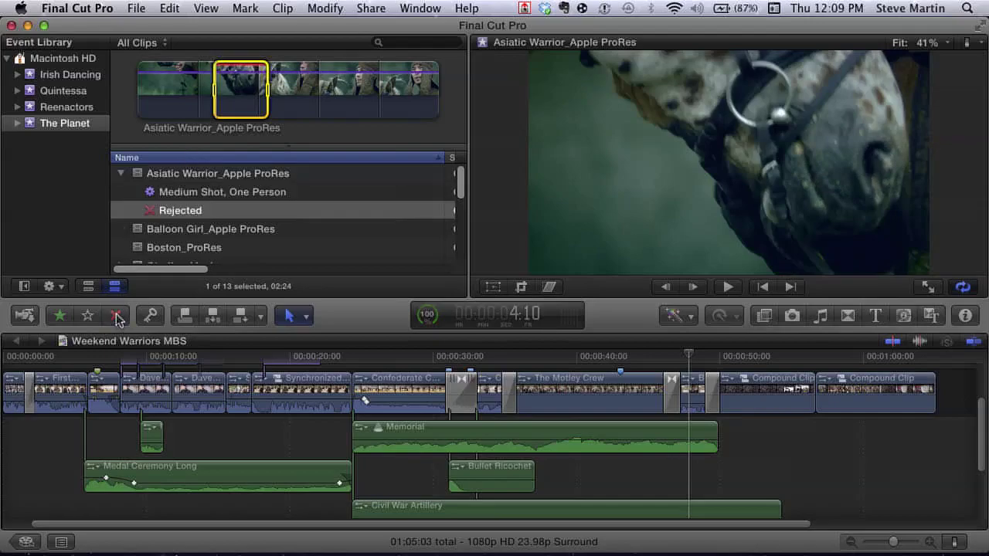
Rename the rejected Asiatic Warrior range 'Bad Horse Side' and collapse the clip
left_click(178, 217)
left_click(183, 215)
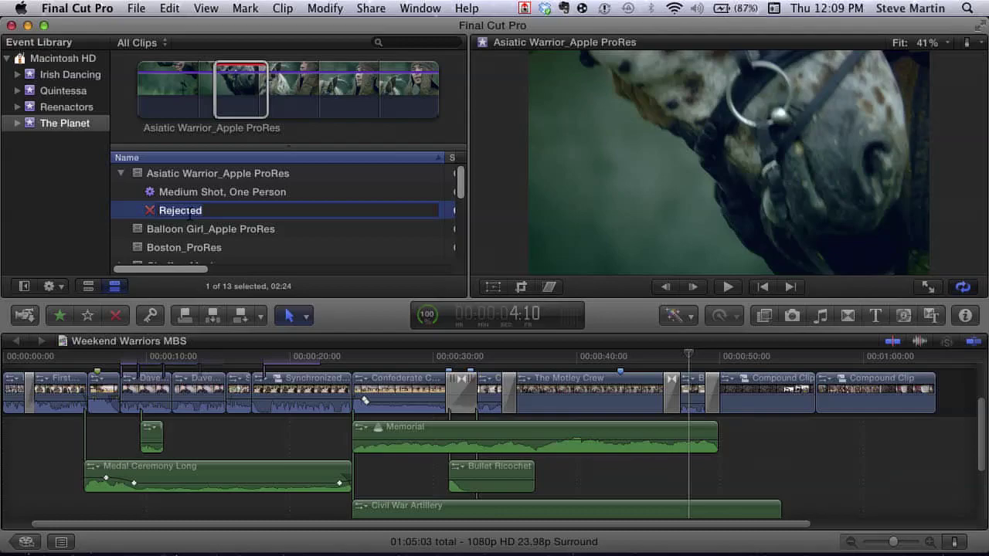
type("Bad Horse Side")
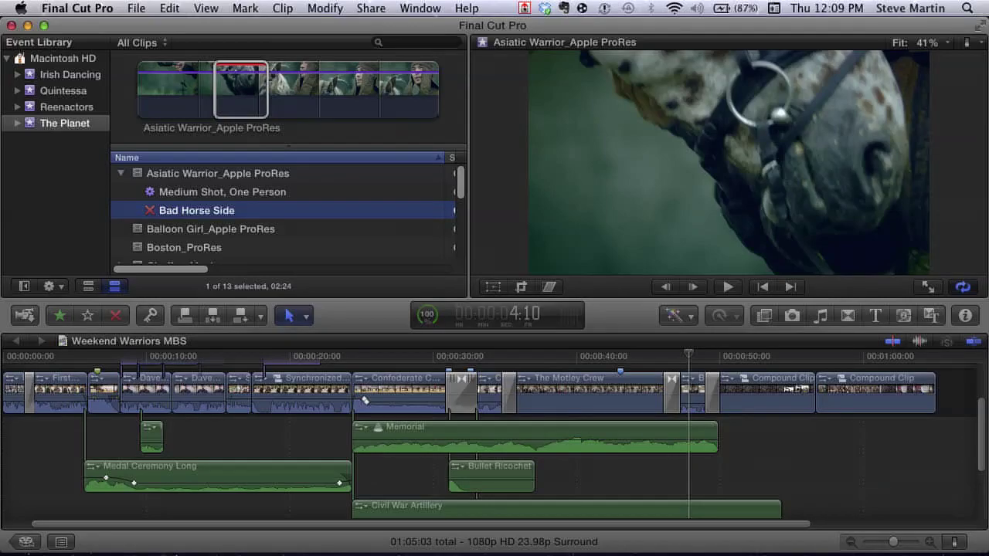
left_click(120, 176)
left_click(390, 44)
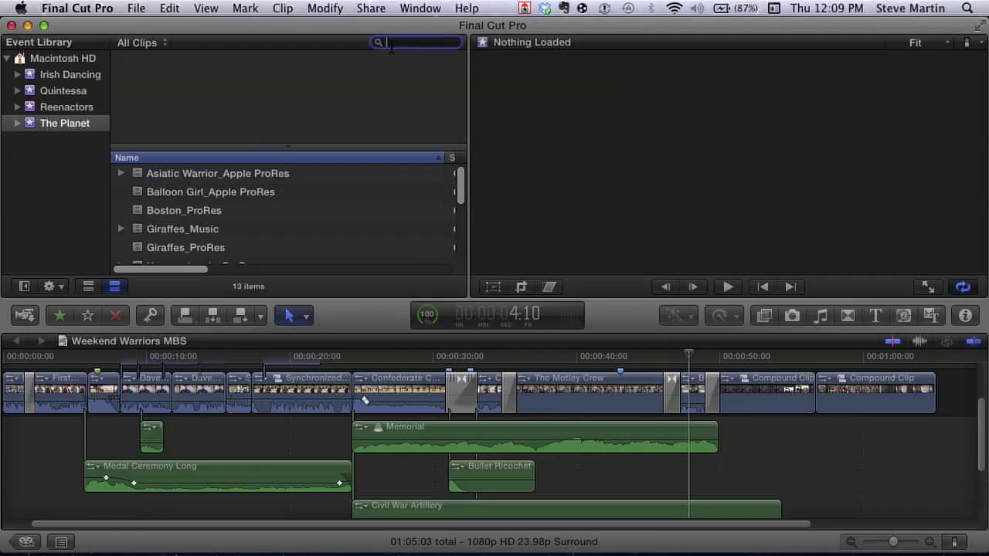
type("bad")
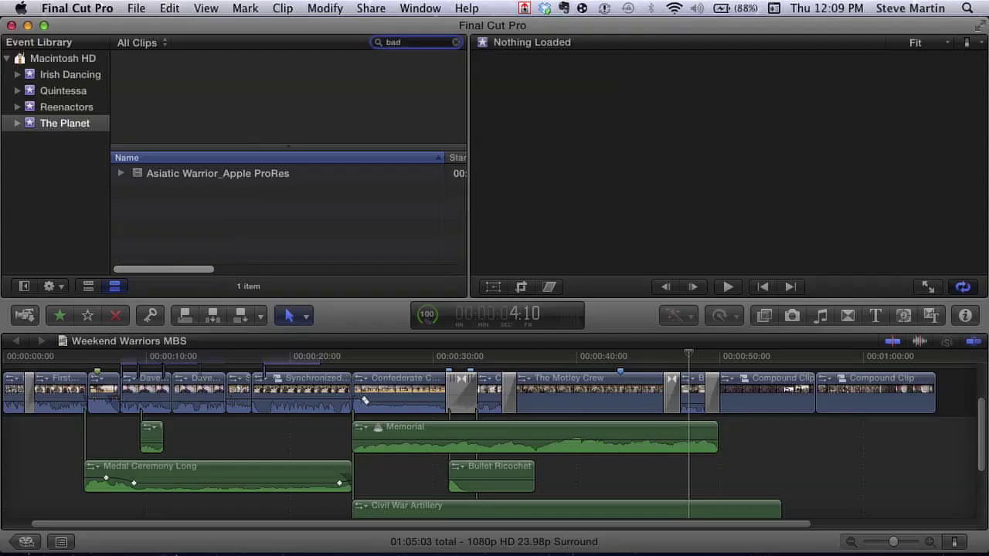
key("BackSpace")
key("BackSpace")
type("hor")
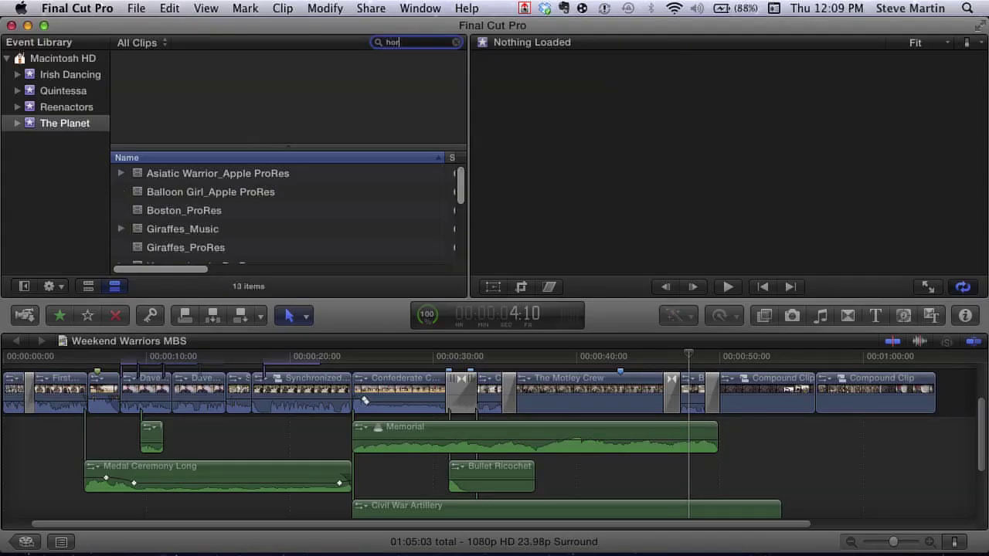
type("se")
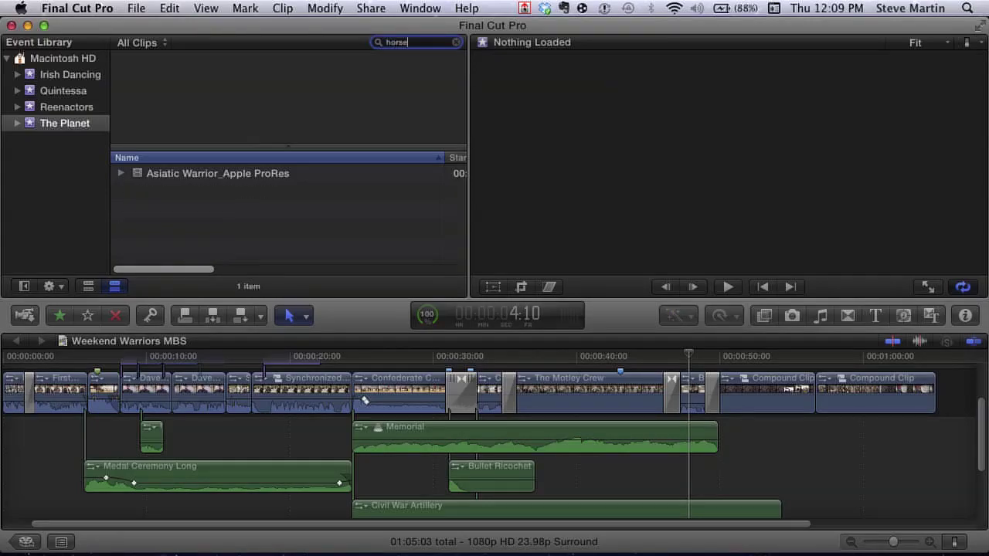
left_click(121, 174)
left_click(457, 42)
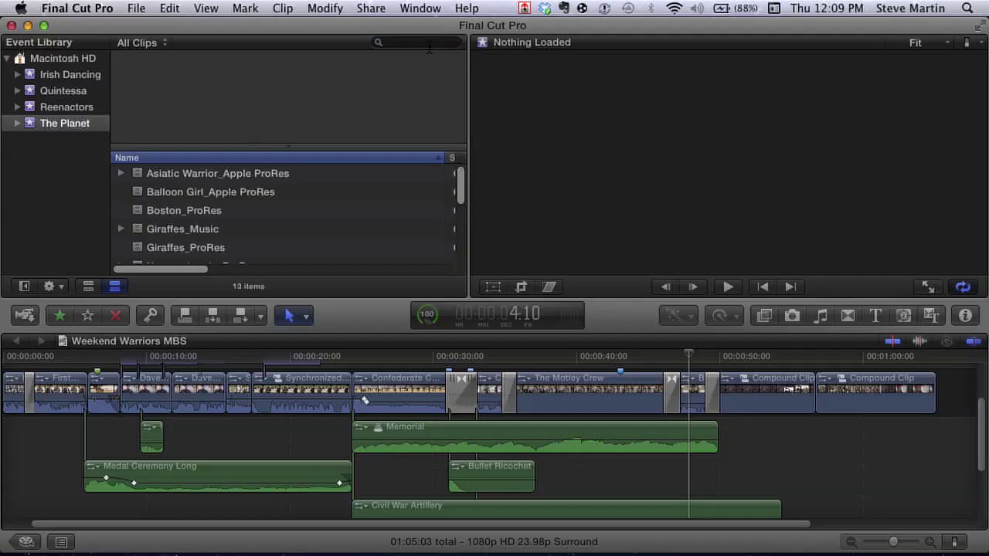
List the Reenactors event's 52 clips, then open the Filter window and its menu of rule types
left_click(62, 107)
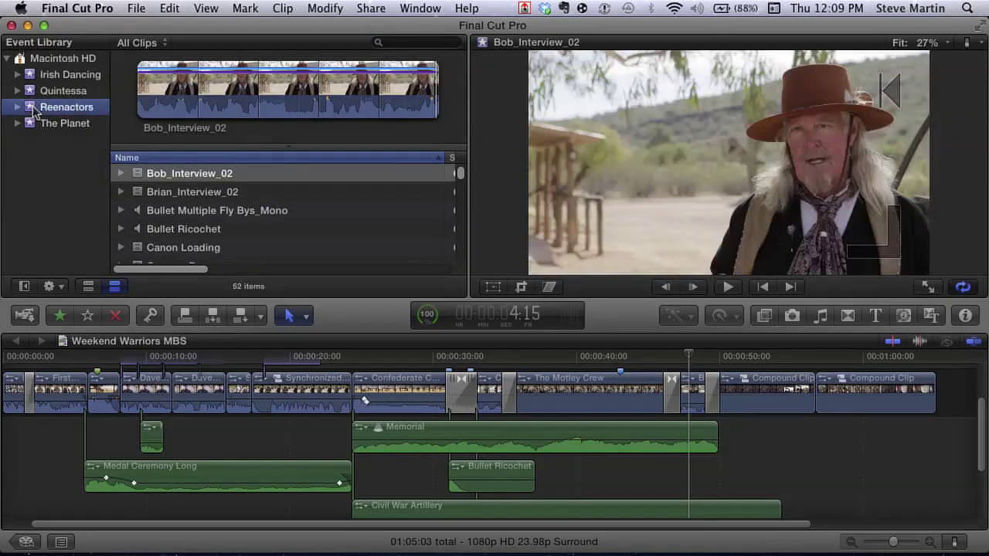
scroll(266, 203, "down", 2)
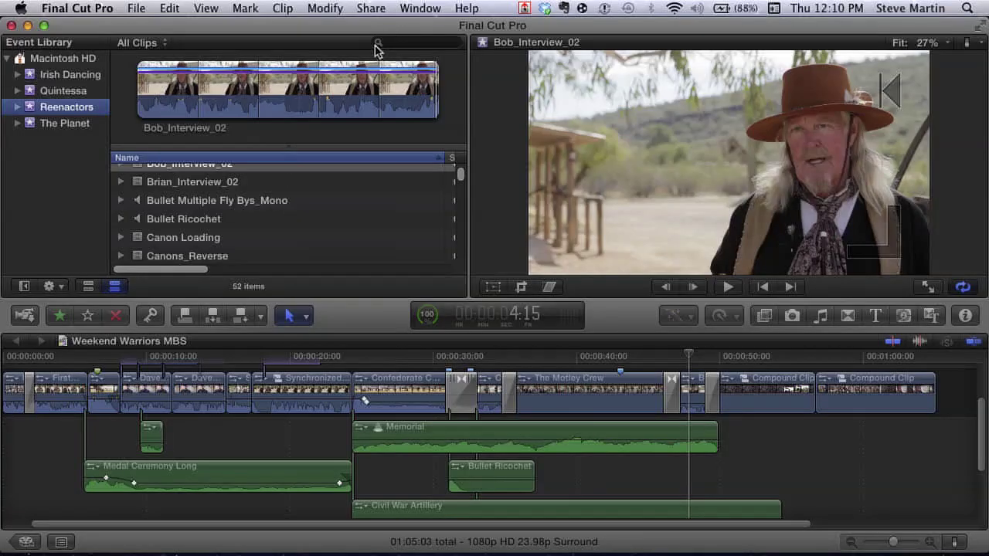
left_click(379, 42)
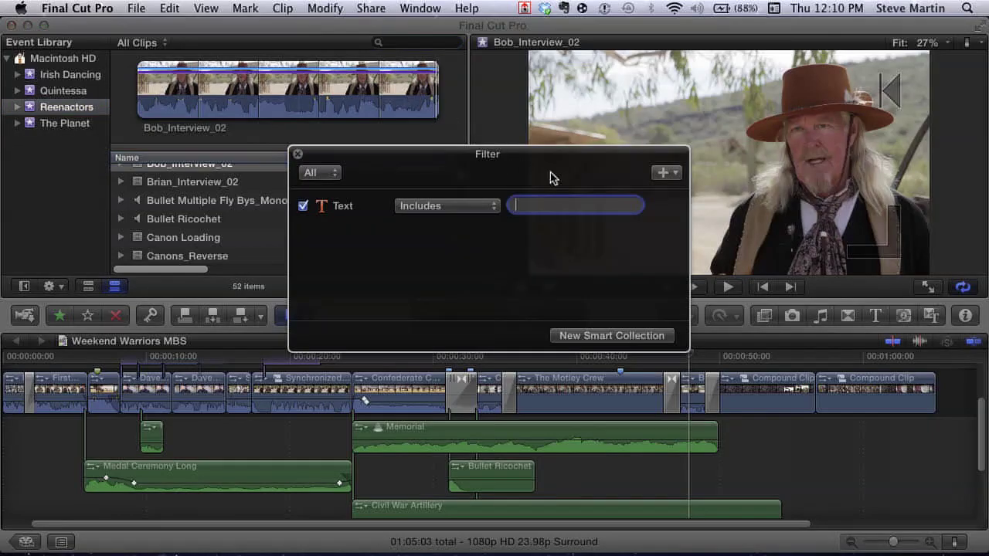
left_click(661, 173)
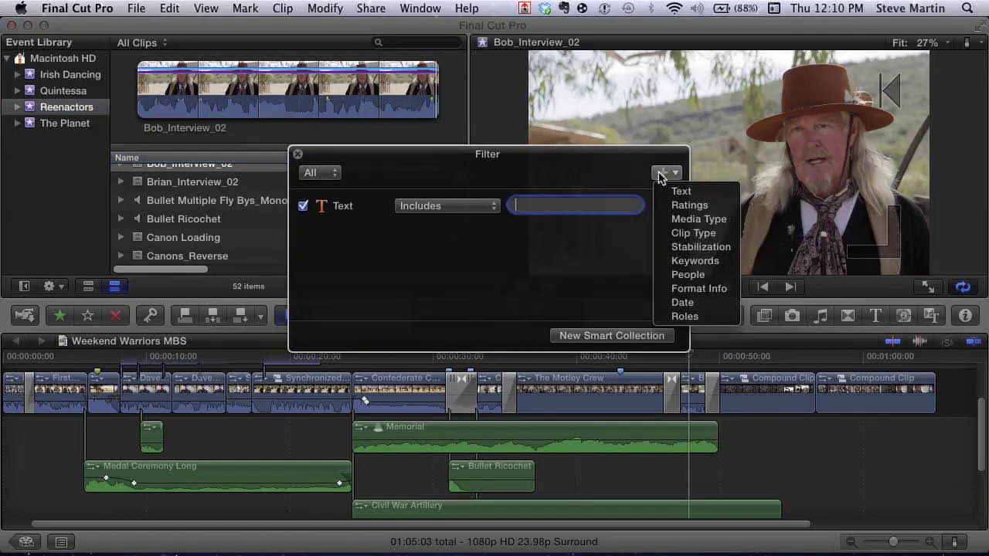